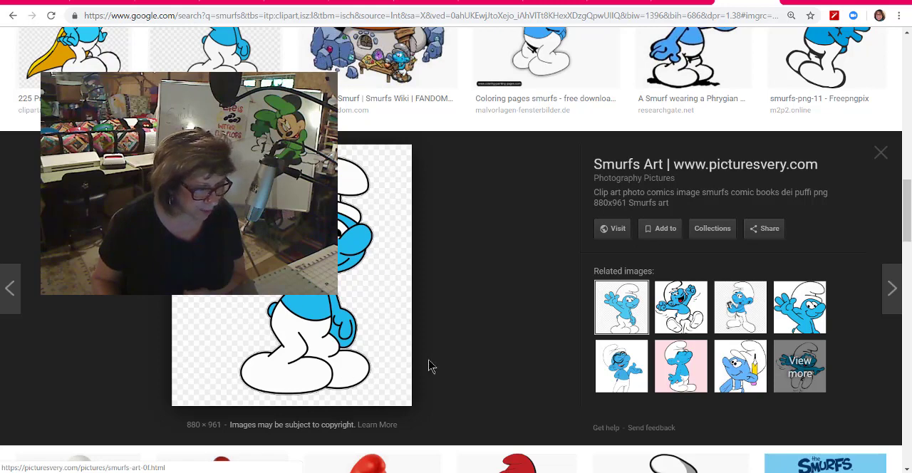
# Step: Copy the waving Smurf image from the search results and paste it into the Silhouette Studio design page
pyautogui.rightClick(313, 238)
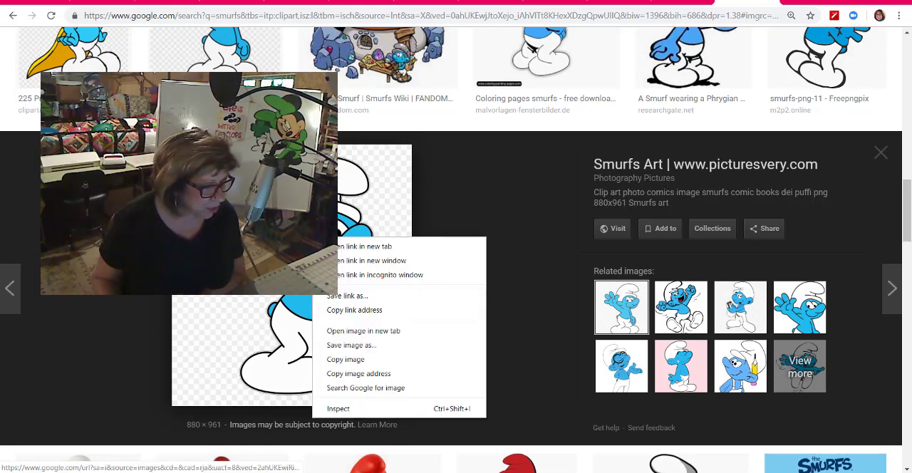
pyautogui.click(351, 359)
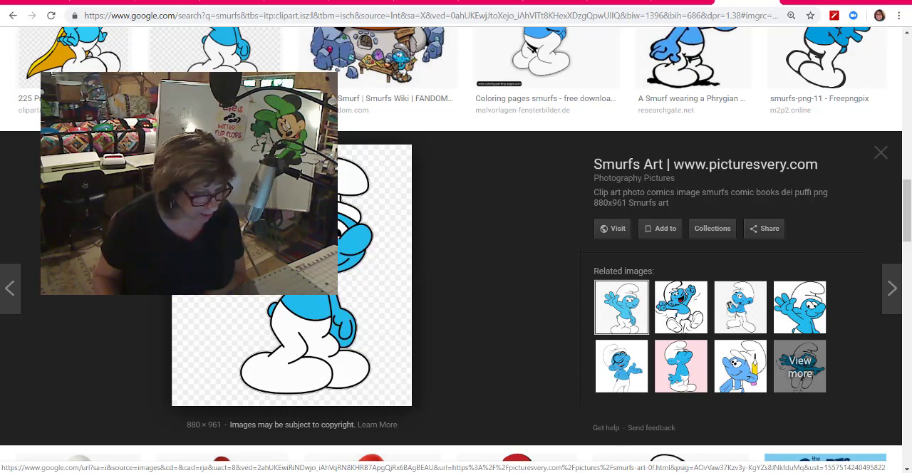
pyautogui.hotkey('alt', 'Tab')
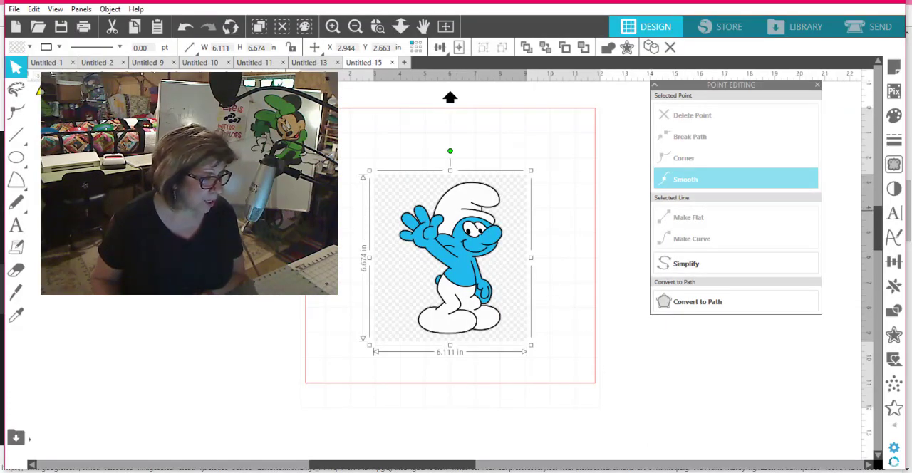
pyautogui.rightClick(177, 200)
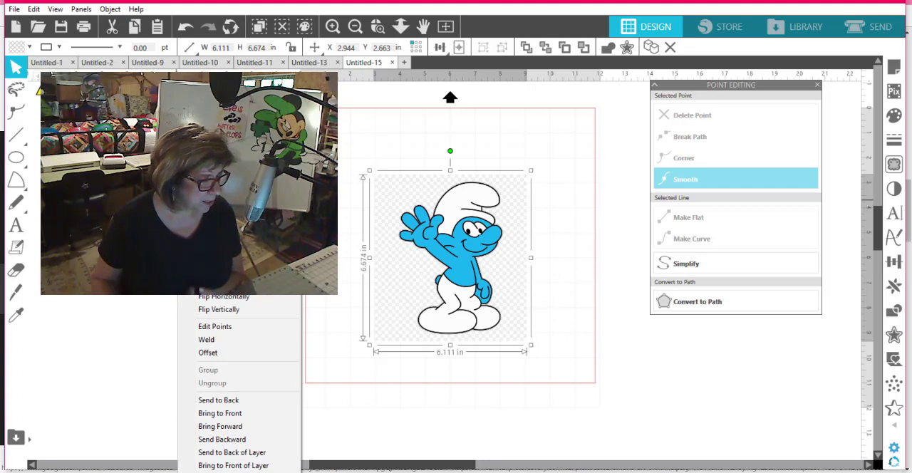
pyautogui.press('Escape')
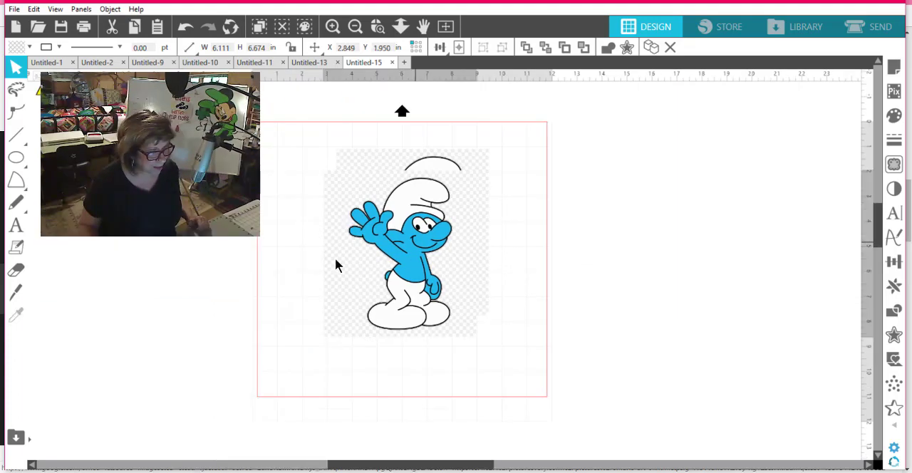
pyautogui.hotkey('ctrl', 'v')
# Step: Delete the duplicate Smurf image and reposition the remaining copy slightly lower on the page
pyautogui.press('Delete')
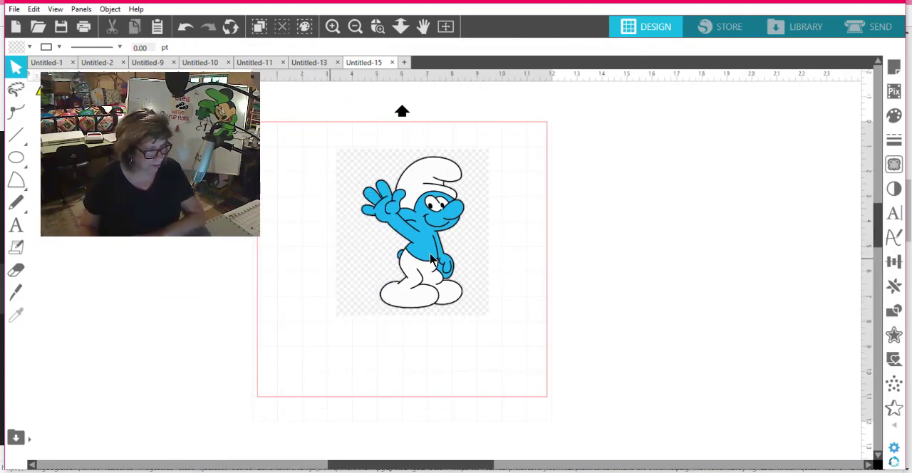
pyautogui.moveTo(437, 221); pyautogui.dragTo(434, 244)
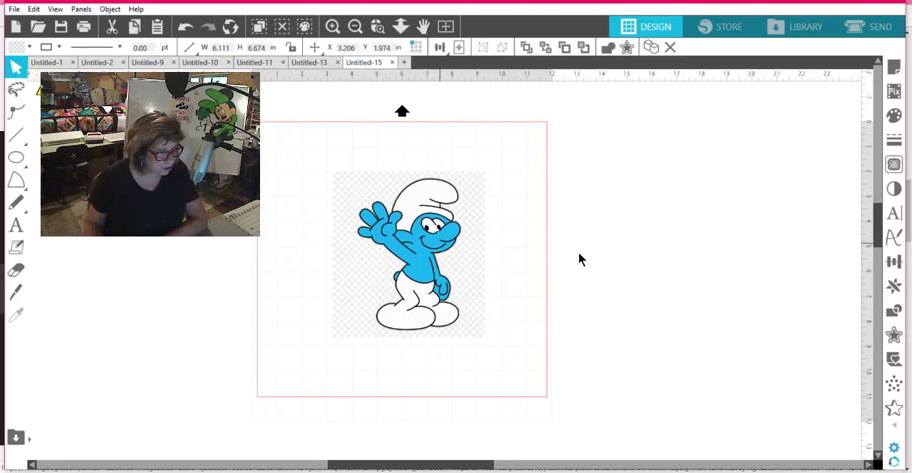
pyautogui.click(720, 192)
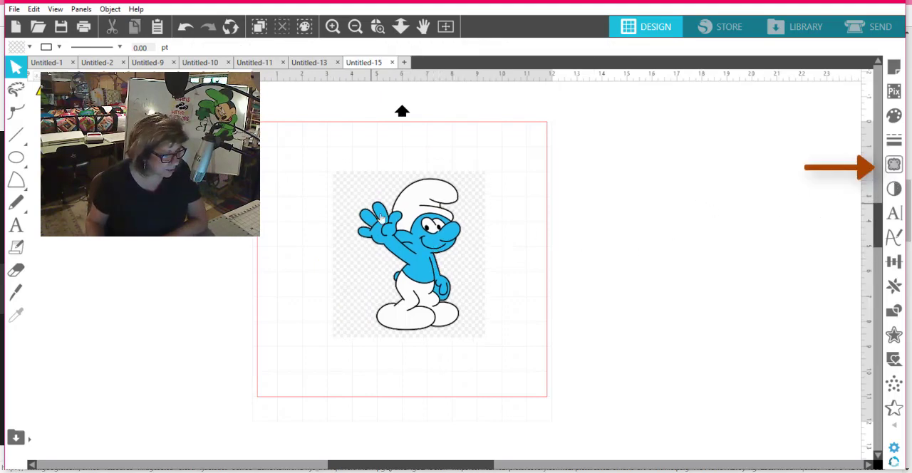
# Step: Trace and detach the Smurf using a trace area about 6.06 in wide and 6.85 in high around the image
pyautogui.click(894, 165)
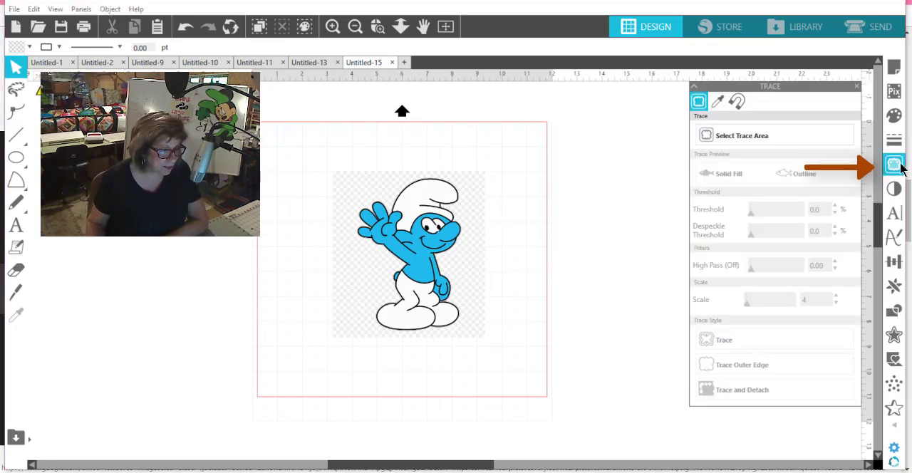
pyautogui.click(744, 134)
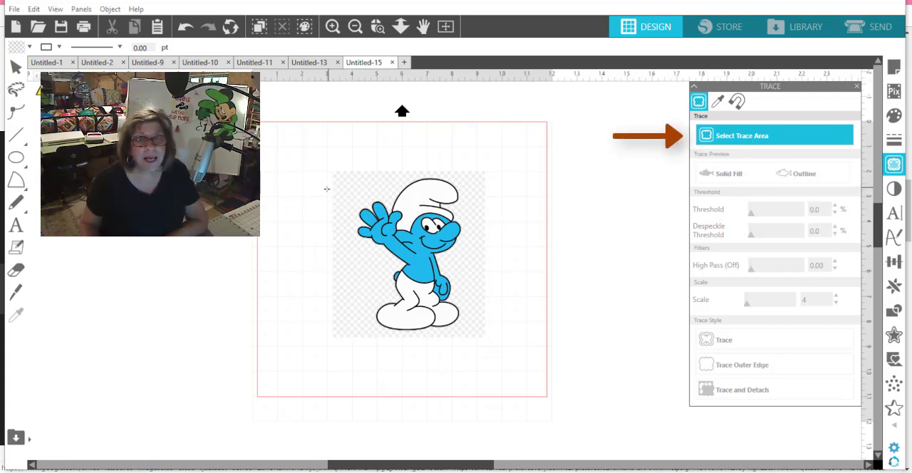
pyautogui.moveTo(340, 168)
pyautogui.mouseDown()
pyautogui.moveTo(494, 327)
pyautogui.moveTo(495, 347)
pyautogui.mouseUp()
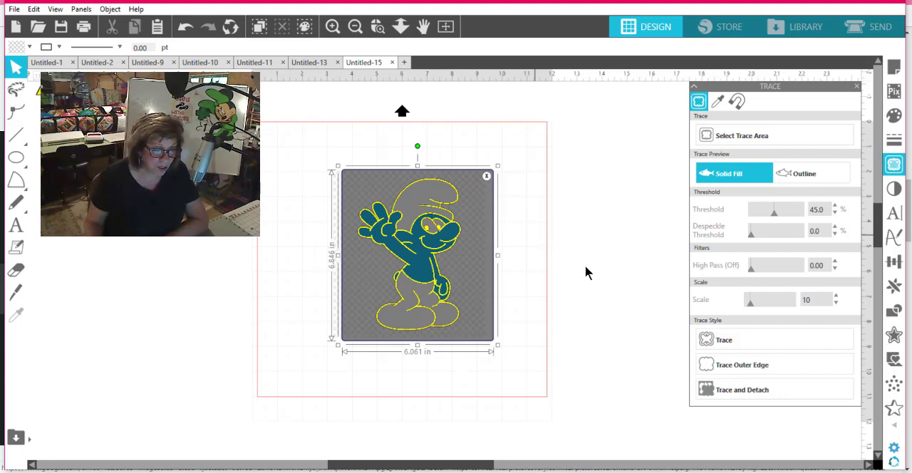
pyautogui.click(718, 334)
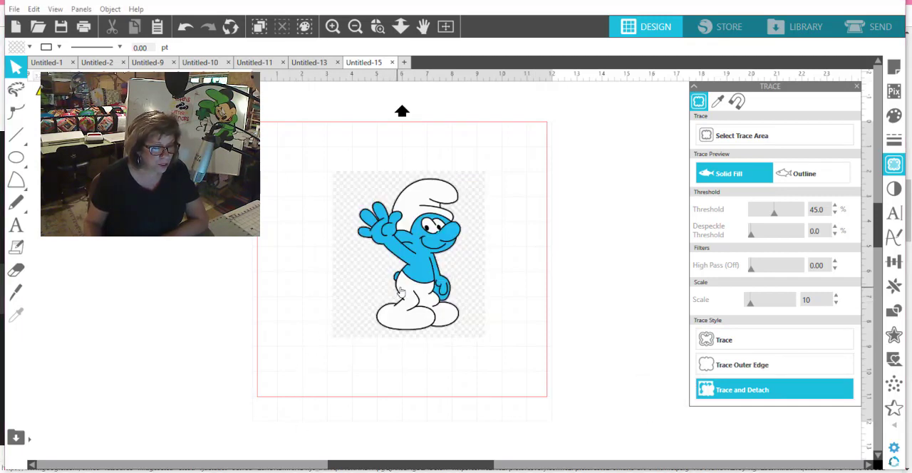
# Step: Move the detached Smurf off its checkered background to the right of the page and delete the leftover background image
pyautogui.moveTo(396, 293)
pyautogui.mouseDown()
pyautogui.moveTo(522, 261)
pyautogui.moveTo(600, 263)
pyautogui.mouseUp()
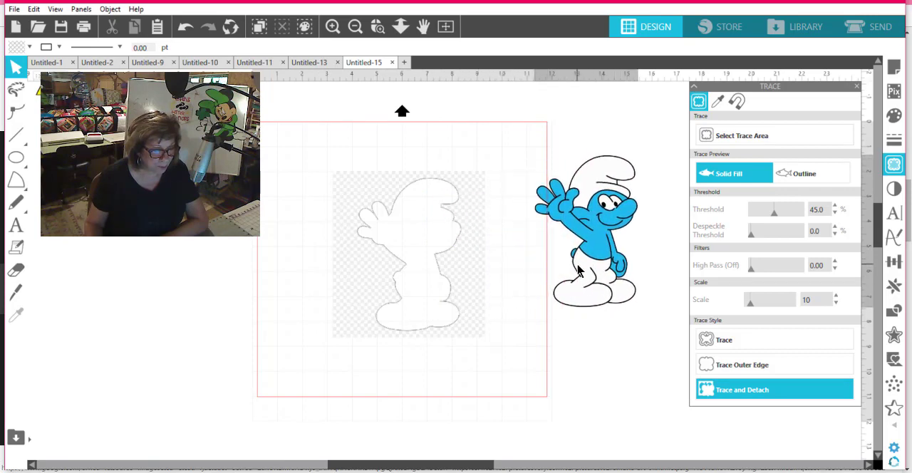
pyautogui.click(433, 320)
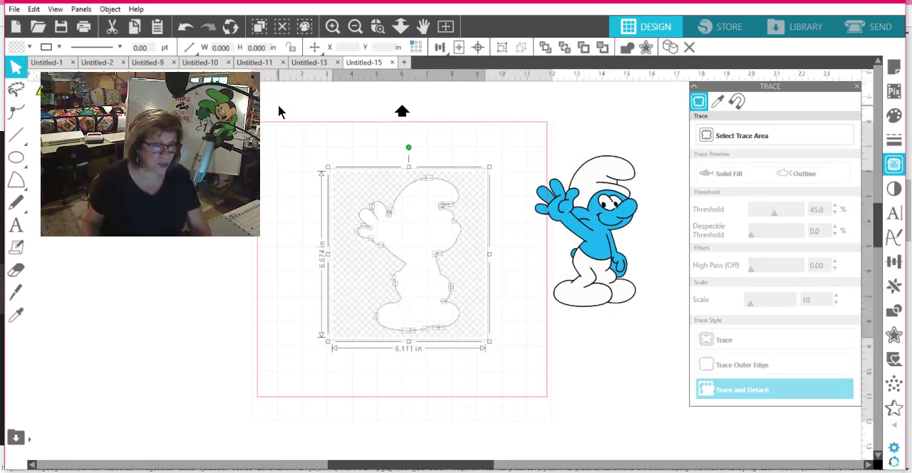
pyautogui.press('Delete')
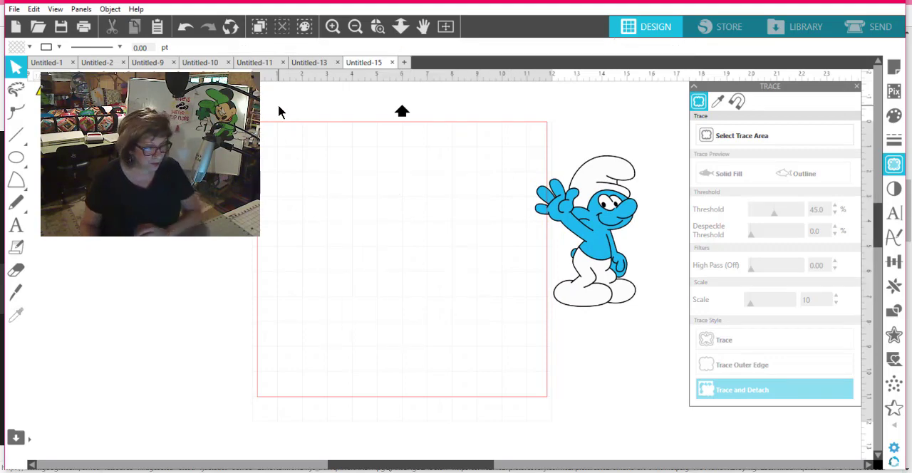
# Step: Move the Smurf to the left of the page and scale it down to about 2.04 in wide and 3 in high
pyautogui.moveTo(545, 207); pyautogui.dragTo(171, 202)
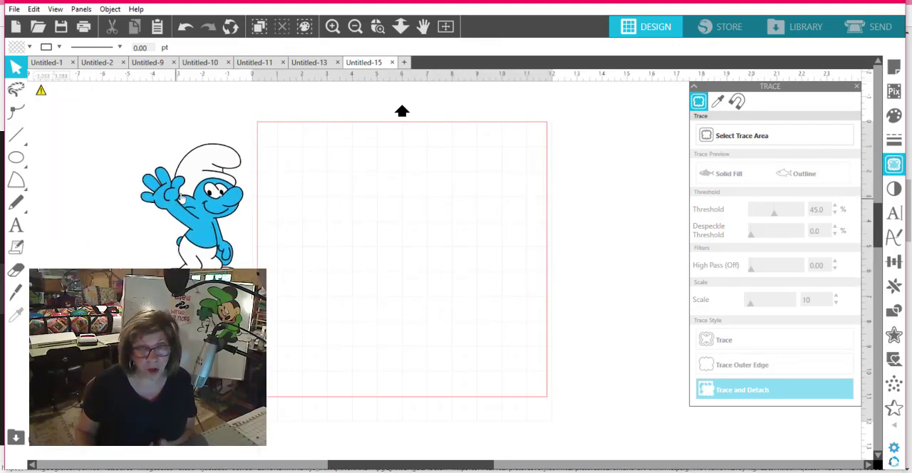
pyautogui.click(218, 244)
pyautogui.moveTo(247, 298); pyautogui.dragTo(195, 222)
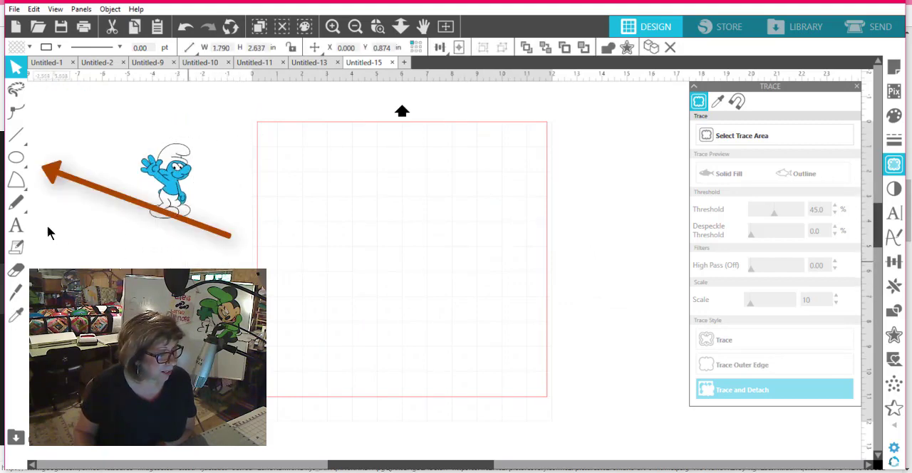
# Step: Draw an ellipse about 12 in wide and 9.6 in high over the page
pyautogui.click(16, 157)
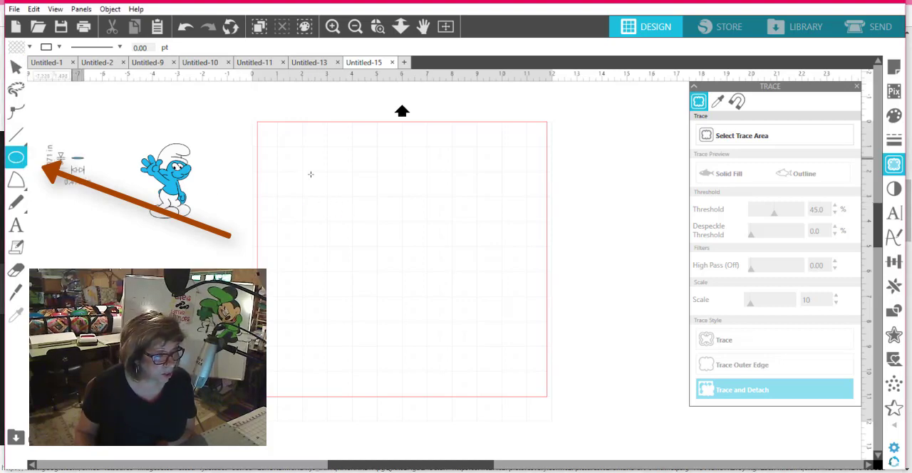
pyautogui.moveTo(84, 157)
pyautogui.mouseDown()
pyautogui.moveTo(315, 171)
pyautogui.moveTo(310, 232)
pyautogui.mouseUp()
pyautogui.moveTo(314, 267); pyautogui.dragTo(386, 408)
pyautogui.moveTo(275, 285); pyautogui.dragTo(428, 244)
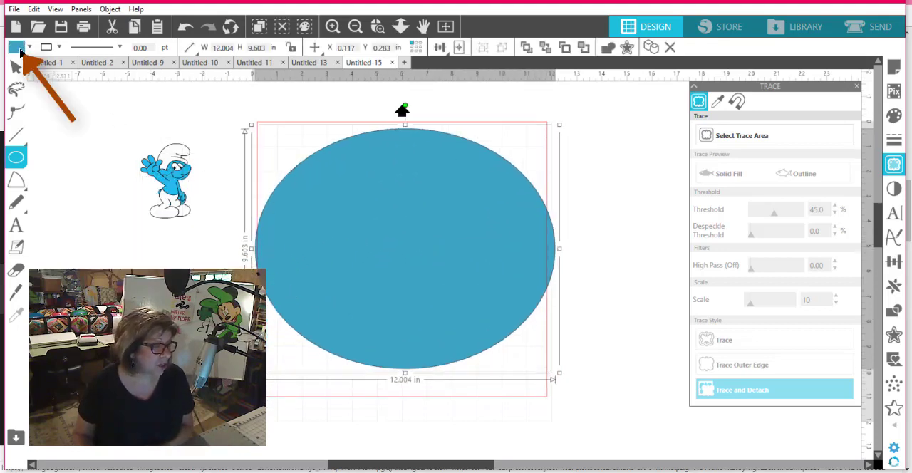
# Step: Fill the large ellipse with bright purple and deselect it
pyautogui.click(20, 48)
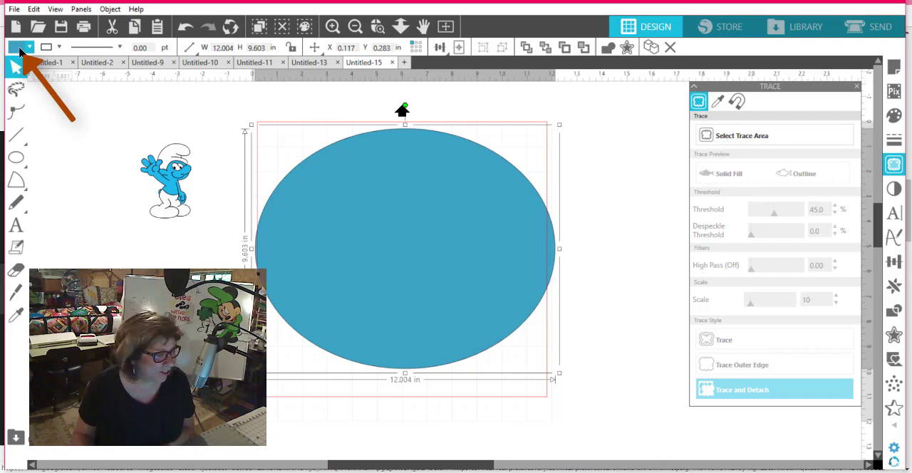
pyautogui.click(29, 47)
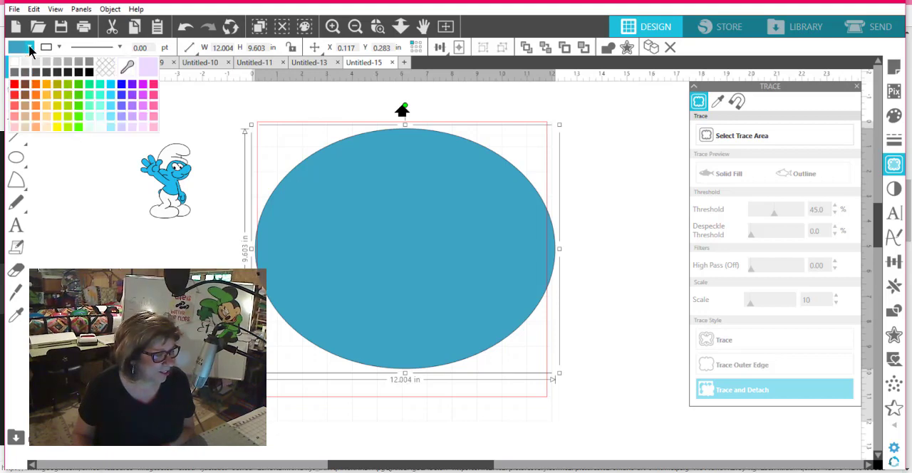
pyautogui.click(142, 95)
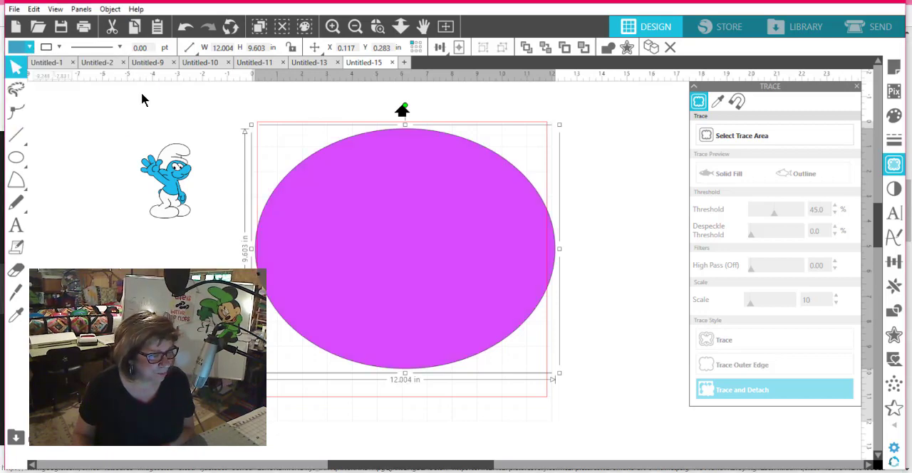
pyautogui.click(150, 229)
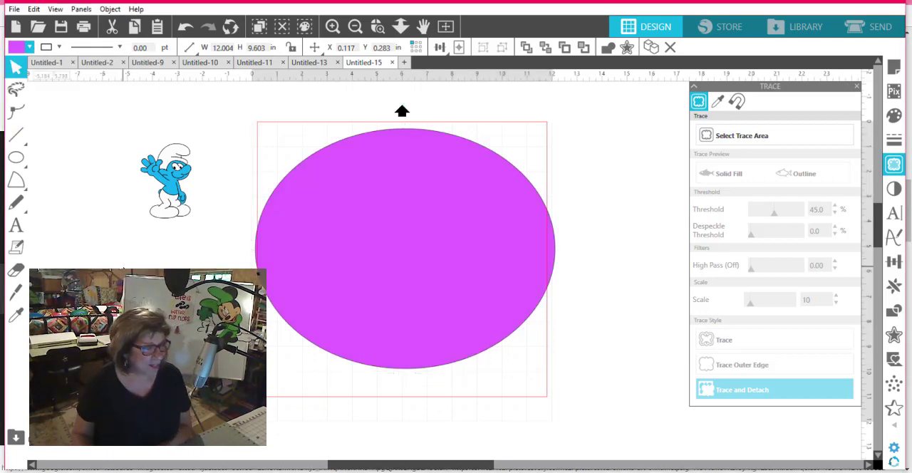
# Step: Replicate the Smurf along the ellipse's outline with Object on Path, using its grab handle
pyautogui.click(173, 201)
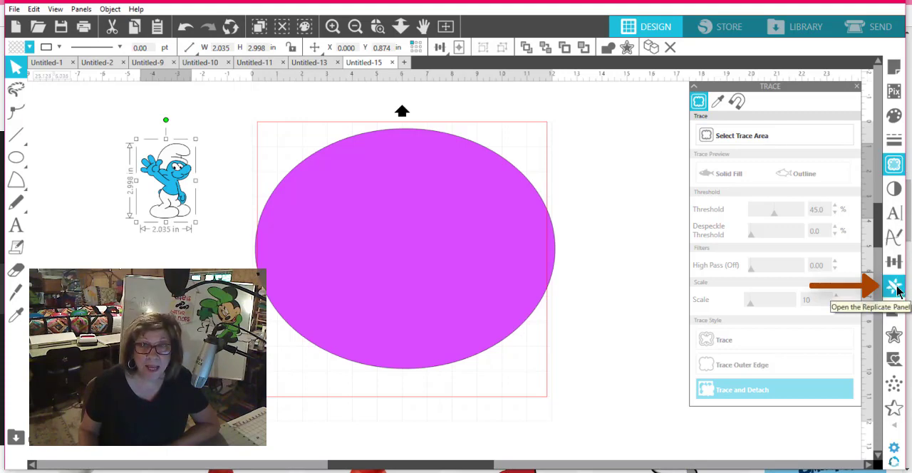
pyautogui.click(895, 287)
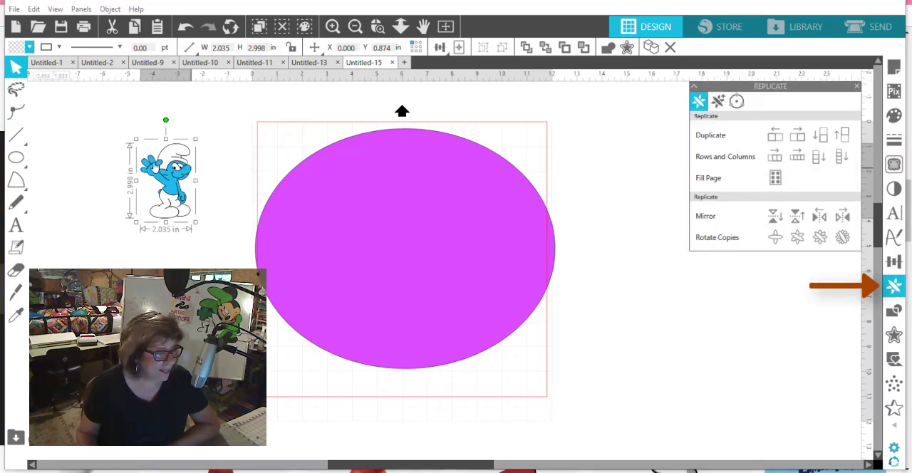
pyautogui.click(737, 104)
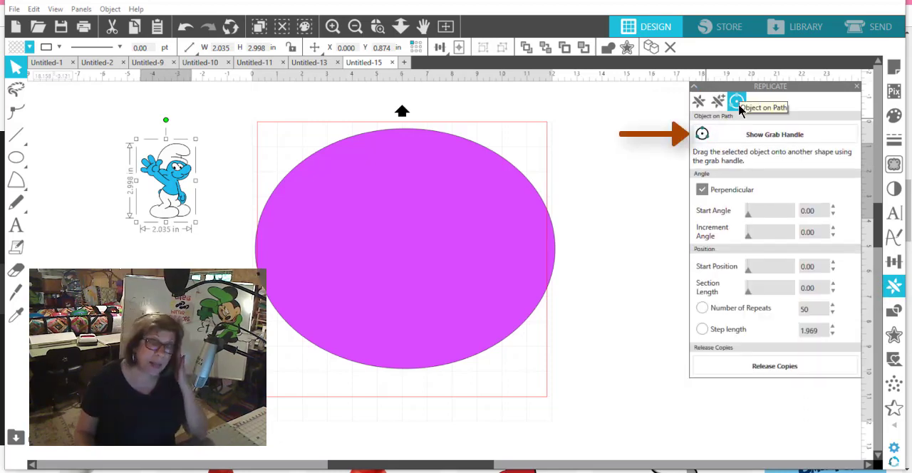
pyautogui.click(775, 135)
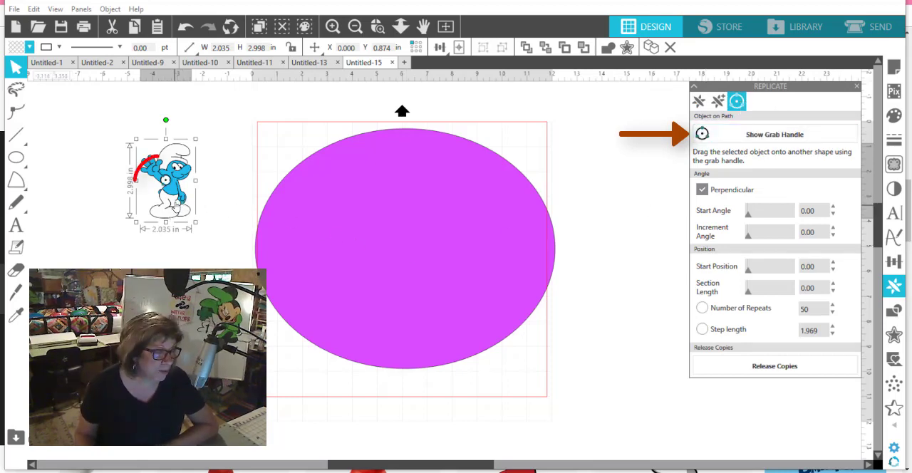
pyautogui.moveTo(166, 181); pyautogui.dragTo(338, 146)
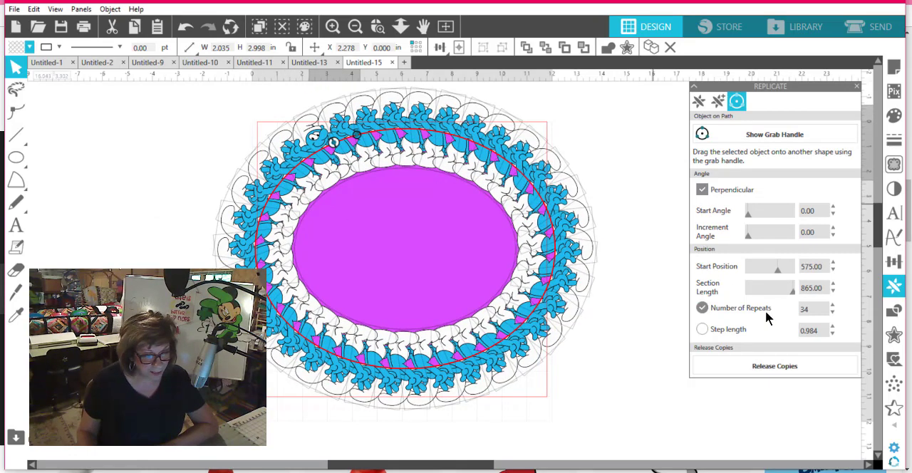
# Step: Set the number of Smurf repeats along the ellipse to 15
pyautogui.doubleClick(805, 309)
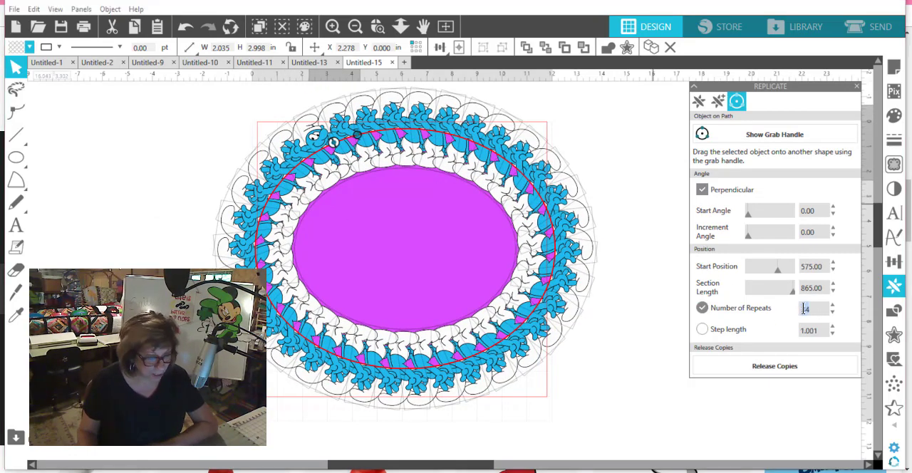
pyautogui.write('1')
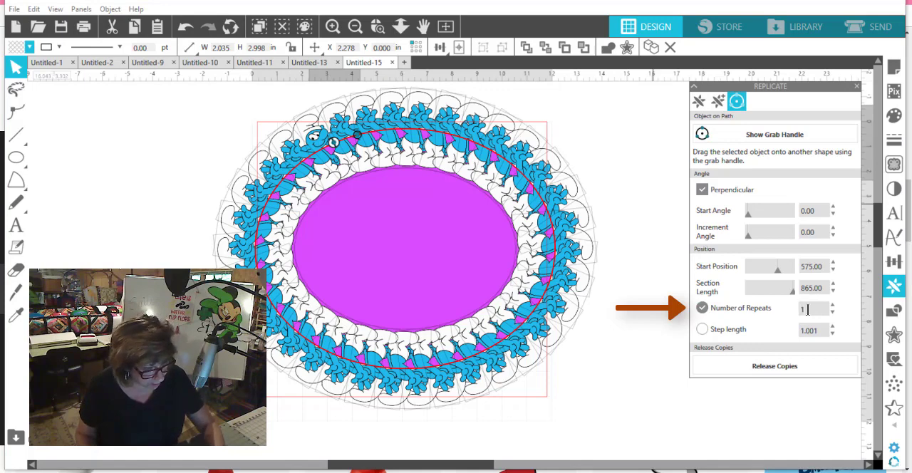
pyautogui.write('5')
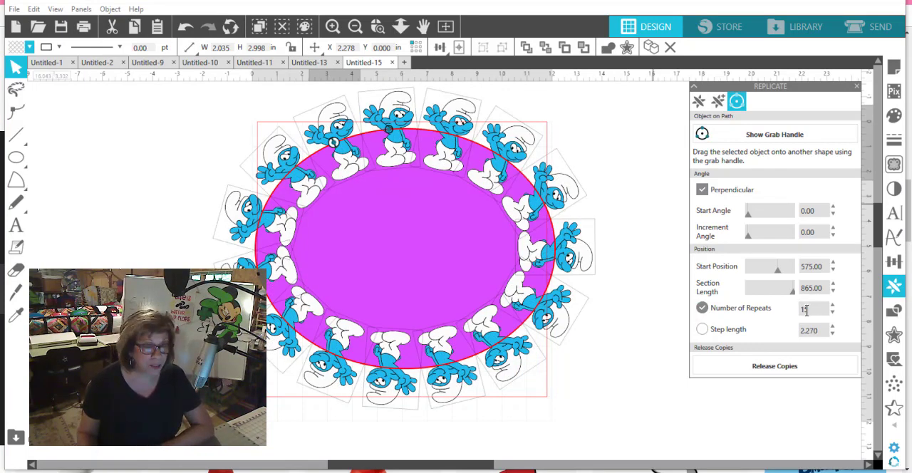
# Step: Turn off the Perpendicular option so the Smurf copies stand upright around the ellipse, and deselect them
pyautogui.click(703, 190)
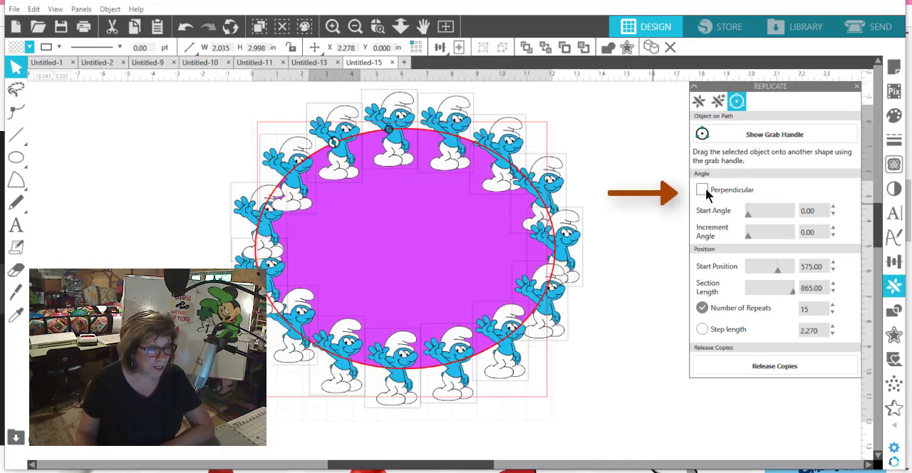
pyautogui.click(703, 191)
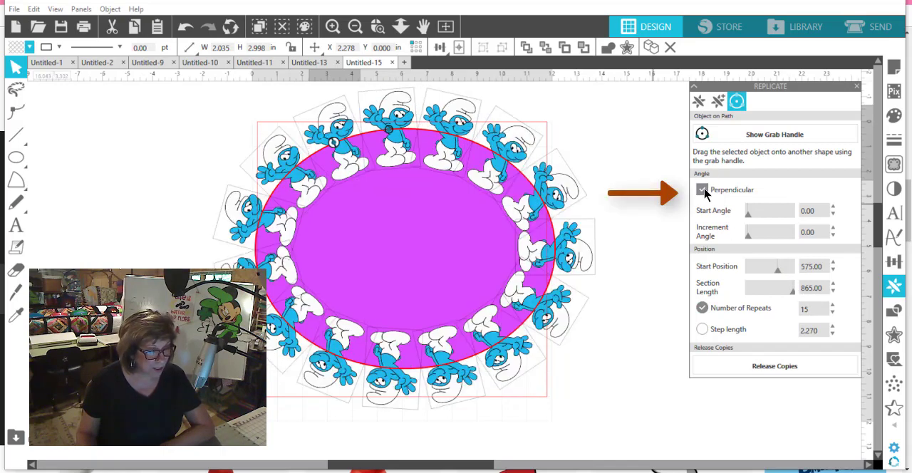
pyautogui.click(702, 190)
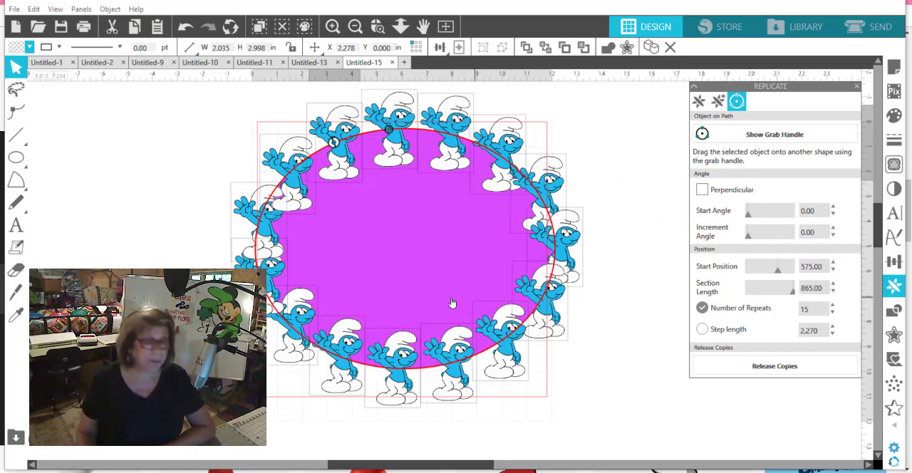
pyautogui.click(628, 435)
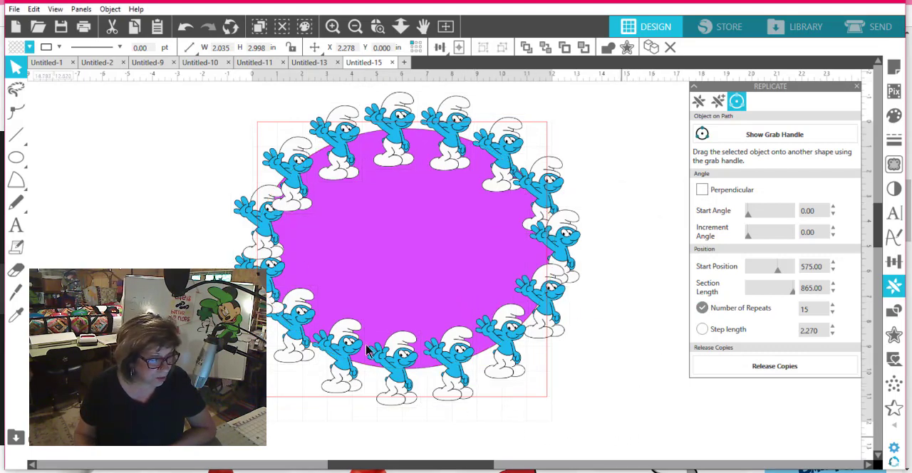
# Step: Convert the ellipse and all its Smurf copies to paths with Convert to Path, and deselect them
pyautogui.moveTo(366, 344); pyautogui.dragTo(204, 76)
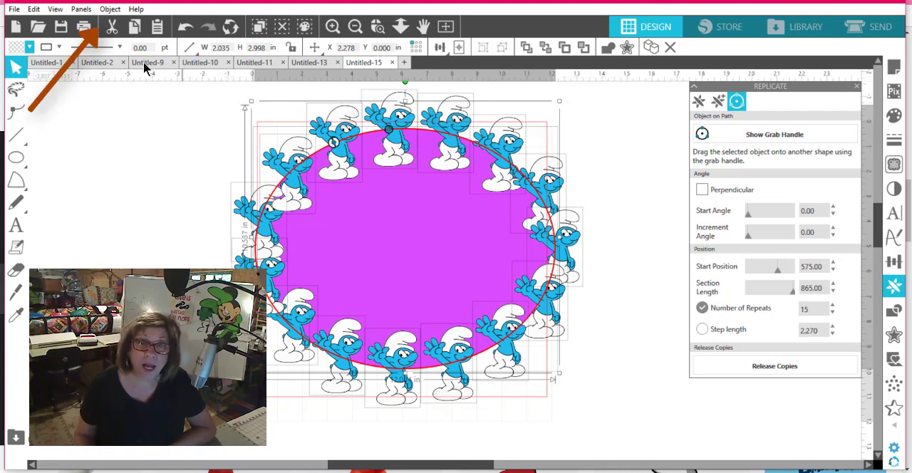
pyautogui.click(110, 9)
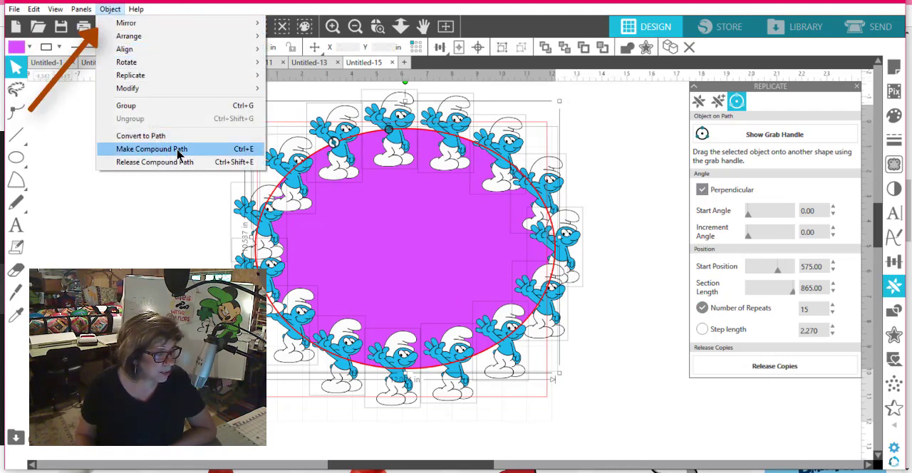
pyautogui.click(157, 137)
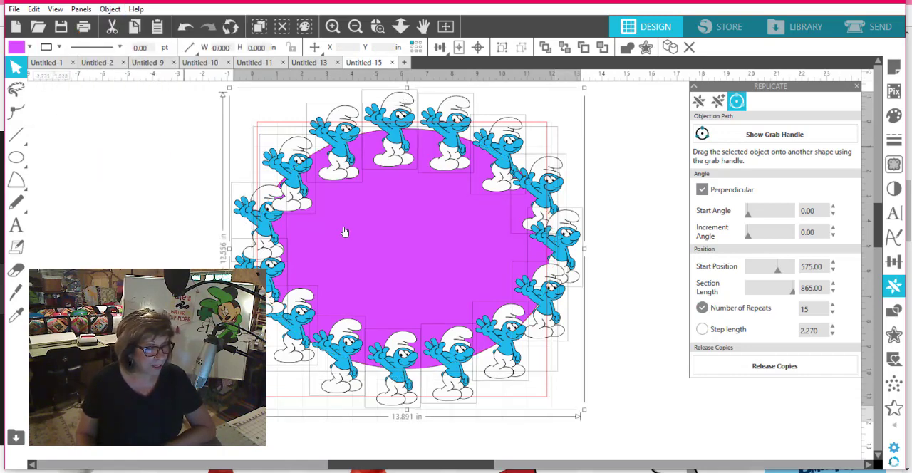
pyautogui.click(658, 254)
# Step: Move the purple ellipse out of the ring of Smurfs and delete it
pyautogui.moveTo(411, 248); pyautogui.dragTo(181, 230)
pyautogui.press('Delete')
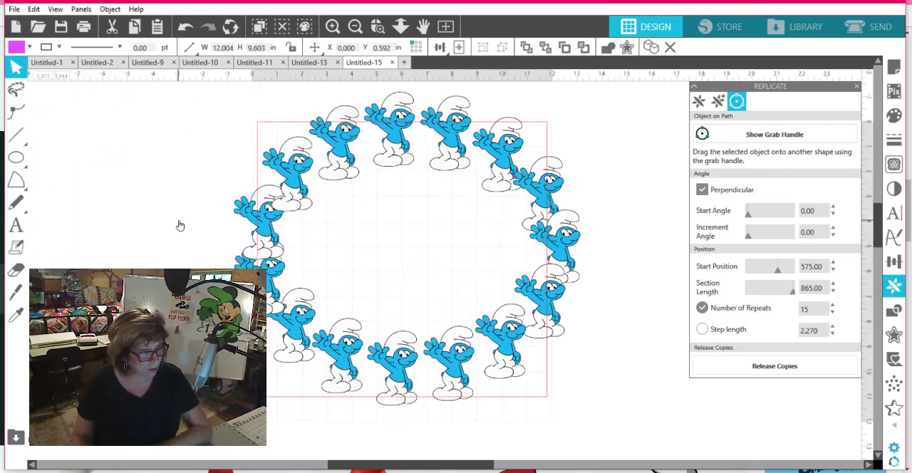
# Step: Try shifting one Smurf on the upper-right part of the ring slightly inward, and undo the move
pyautogui.click(444, 147)
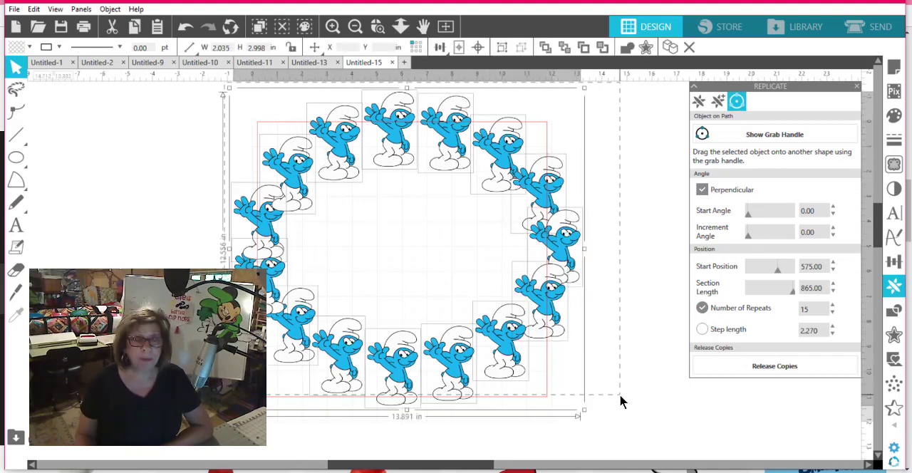
pyautogui.click(645, 298)
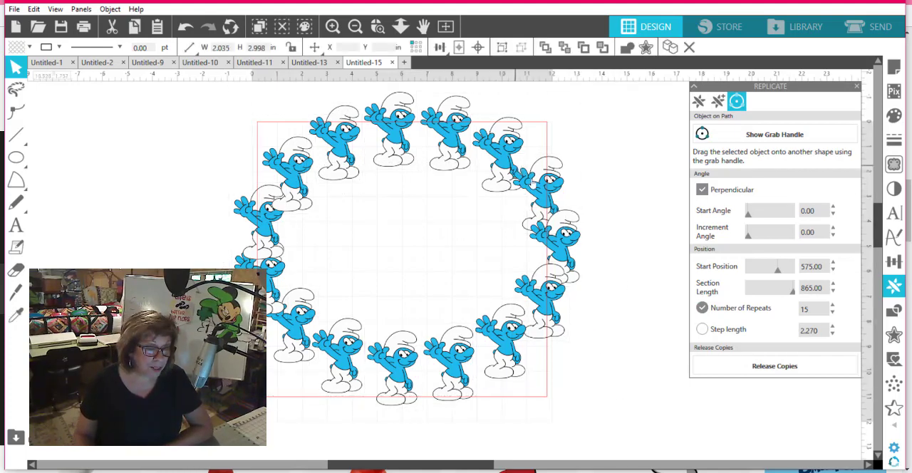
pyautogui.moveTo(547, 186); pyautogui.dragTo(527, 186)
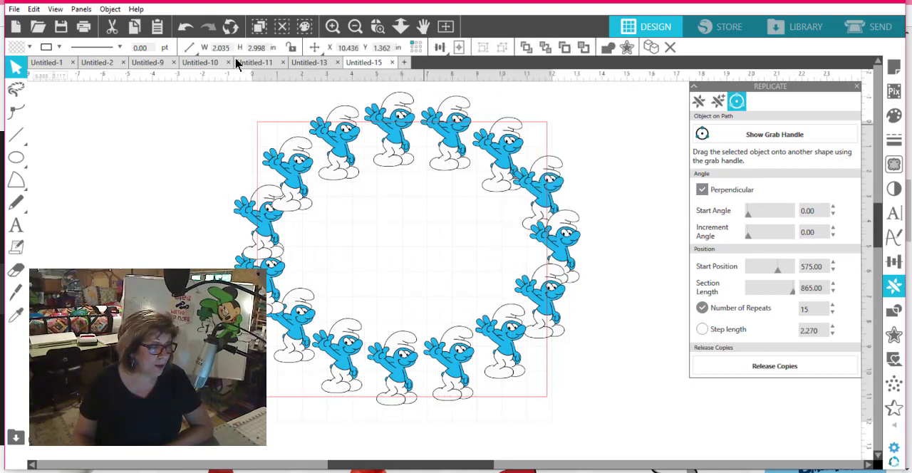
pyautogui.click(184, 29)
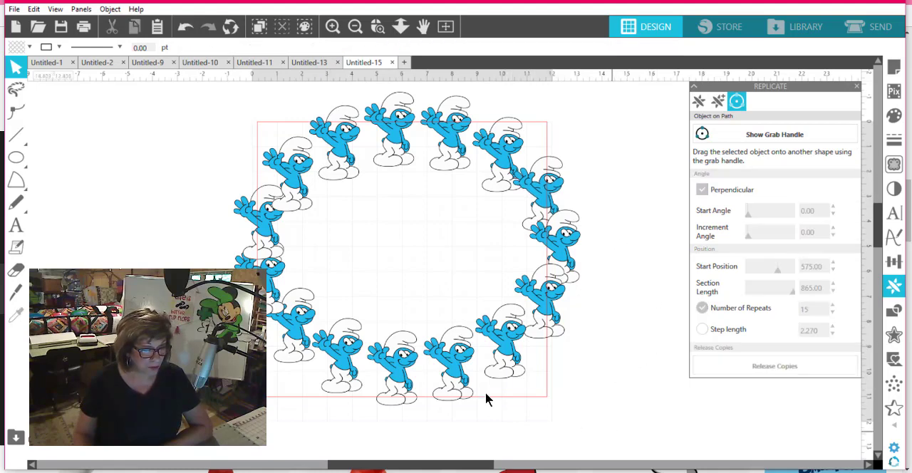
# Step: Group all the Smurfs in the ring into one object and deselect it
pyautogui.moveTo(611, 431); pyautogui.dragTo(167, 73)
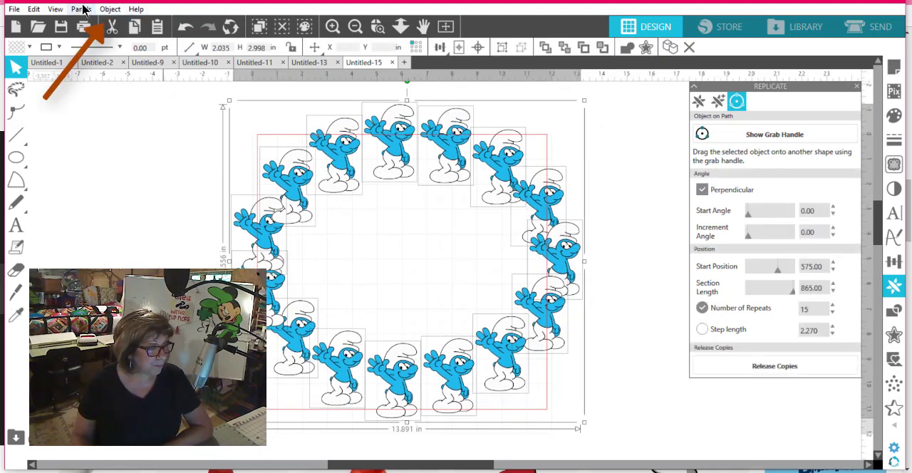
pyautogui.click(107, 9)
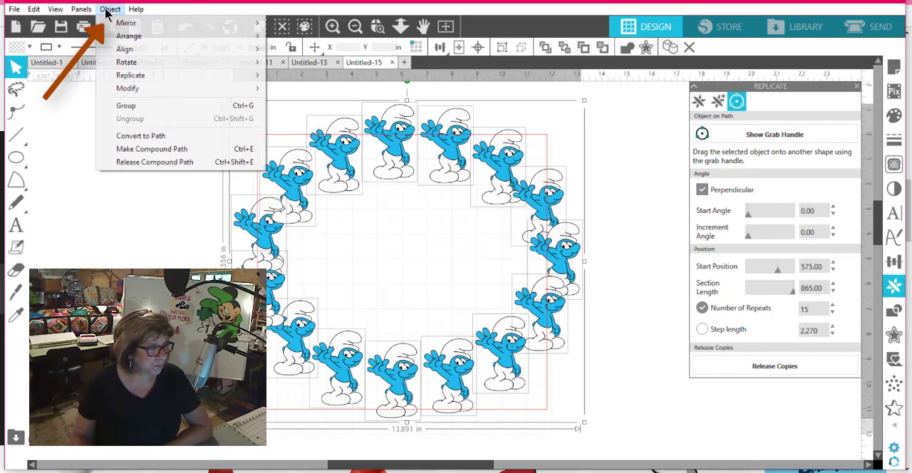
pyautogui.click(158, 105)
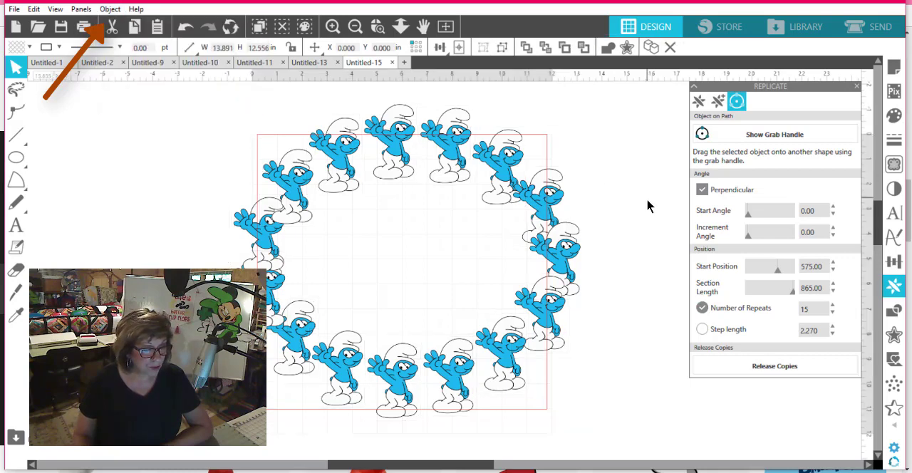
pyautogui.click(621, 167)
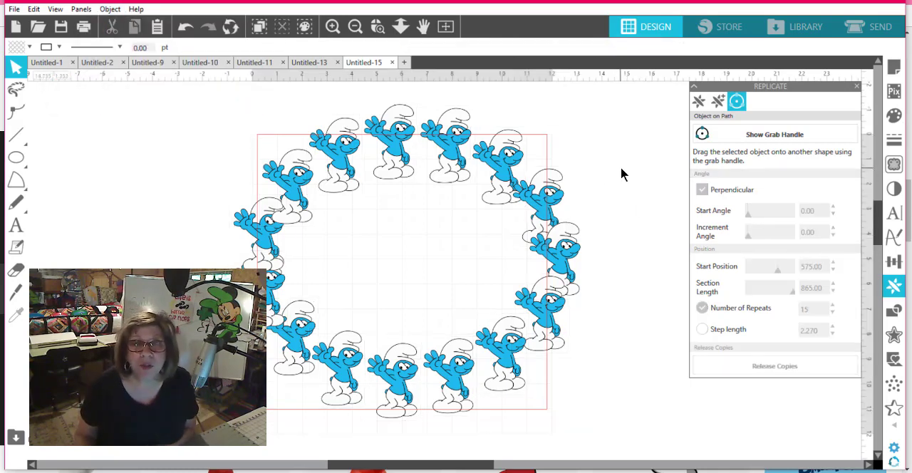
# Step: Check the cut lines of the Smurf ring in the send view, and return to the design view
pyautogui.click(873, 28)
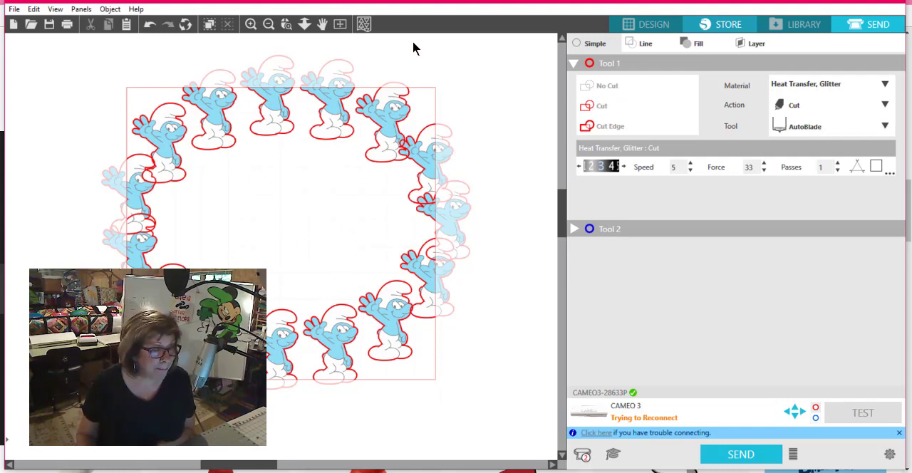
pyautogui.click(630, 27)
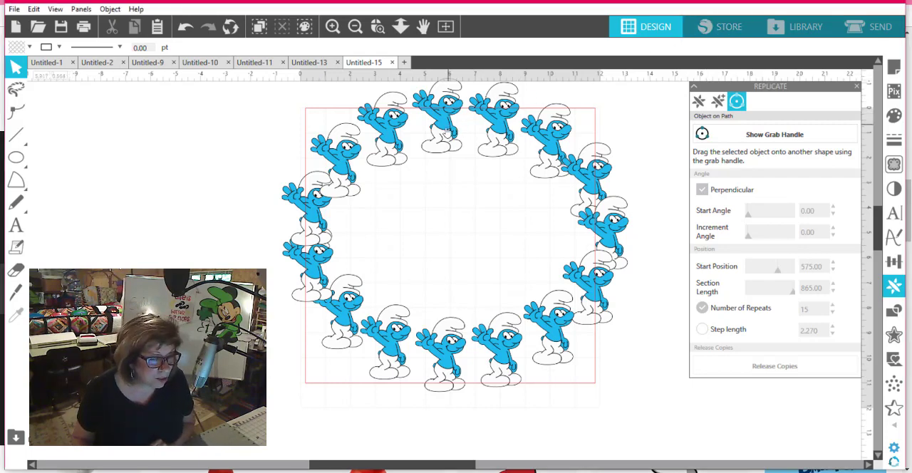
# Step: Move the grouped Smurf ring slightly down and to the left on the page, and leave it deselected
pyautogui.moveTo(447, 134); pyautogui.dragTo(417, 149)
pyautogui.click(416, 145)
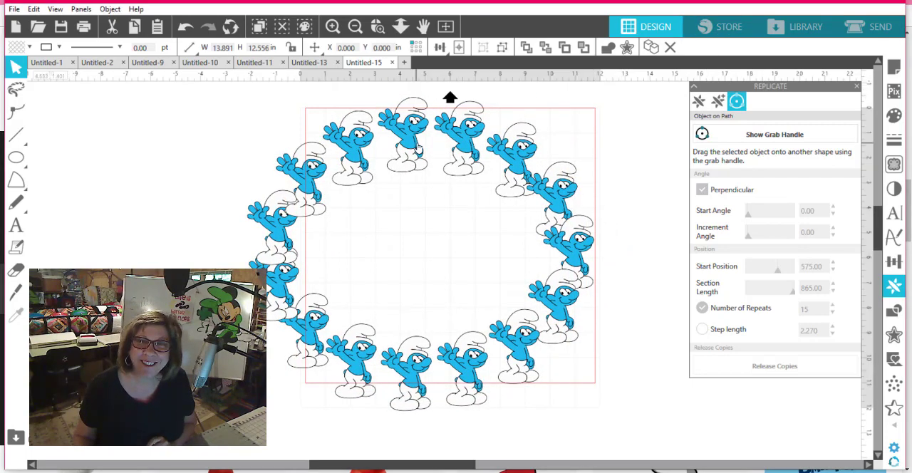